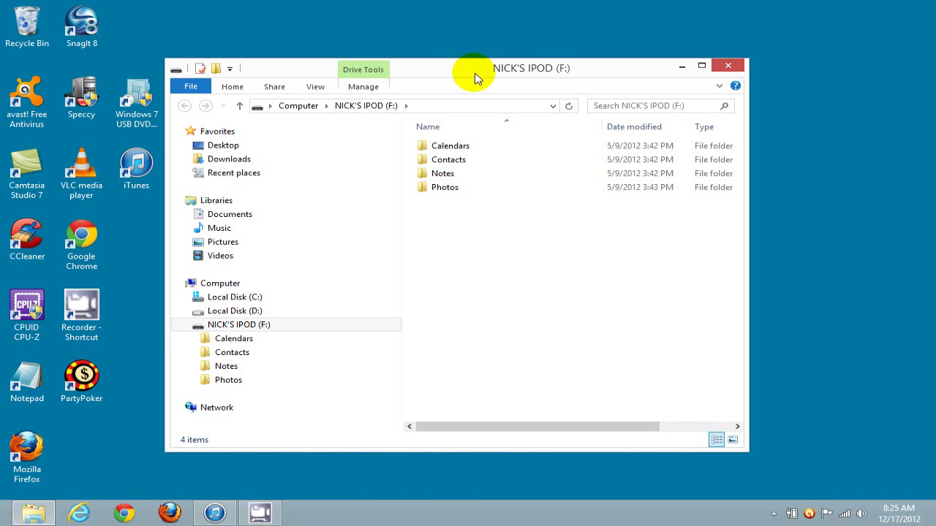
Step: Close the current folder window, open a new File Explorer window and open the iPod drive (F:)
left_click(728, 66)
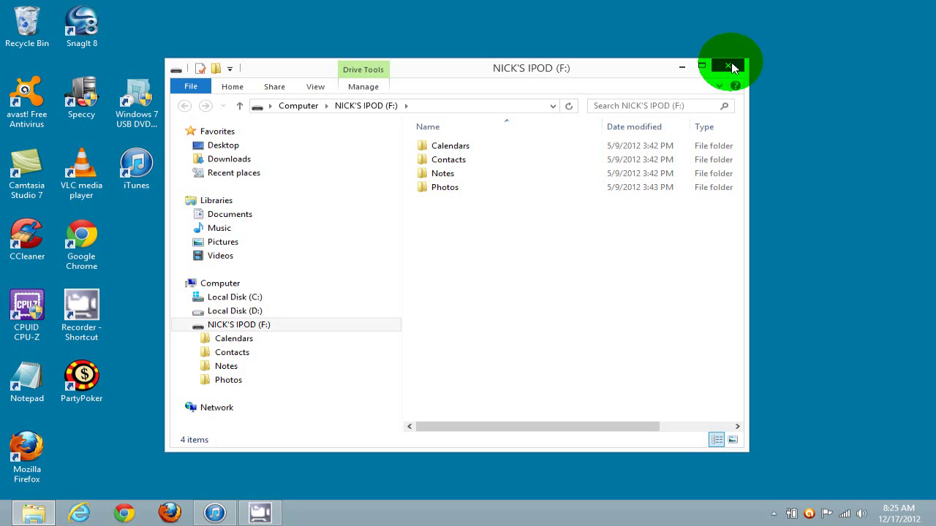
mouse_move(2, 525)
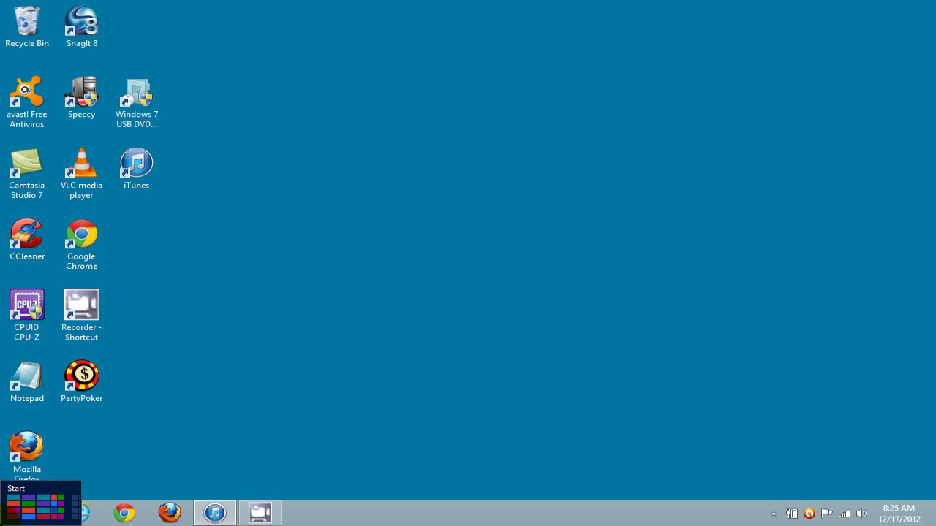
right_click(3, 522)
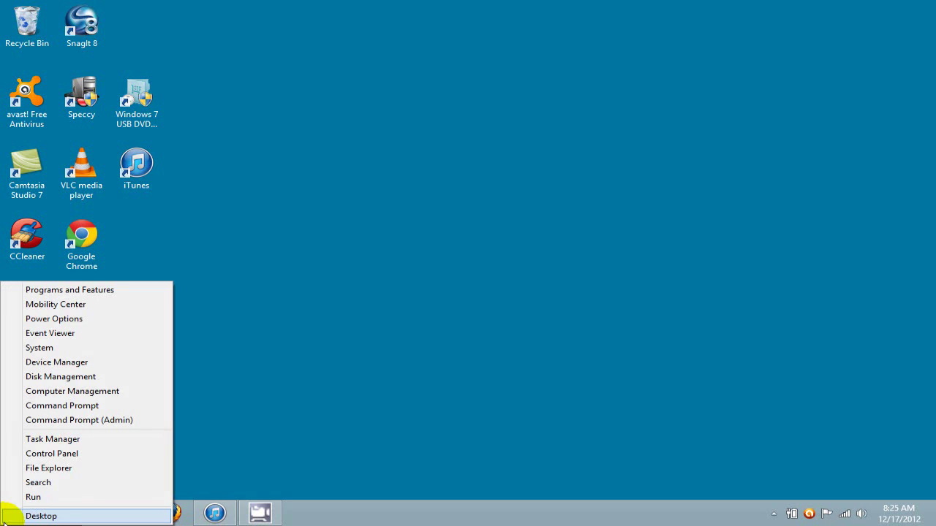
left_click(60, 470)
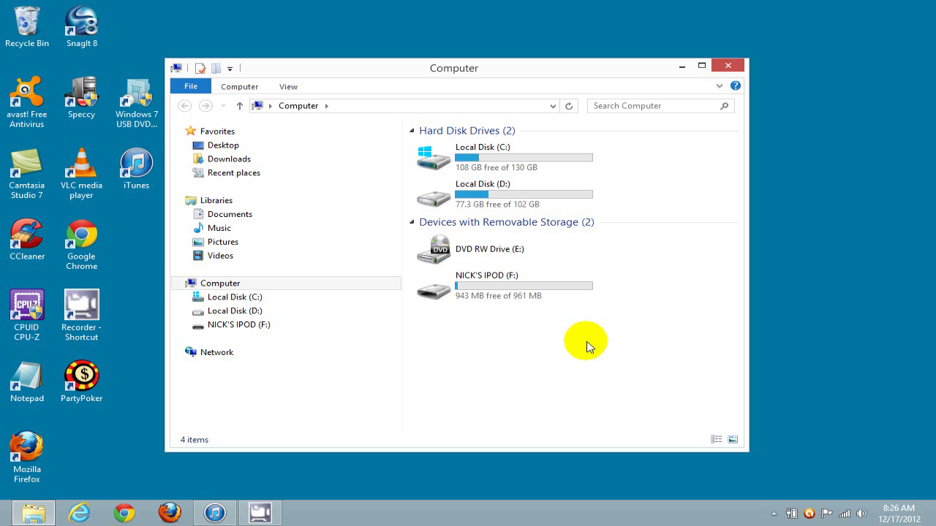
mouse_move(469, 288)
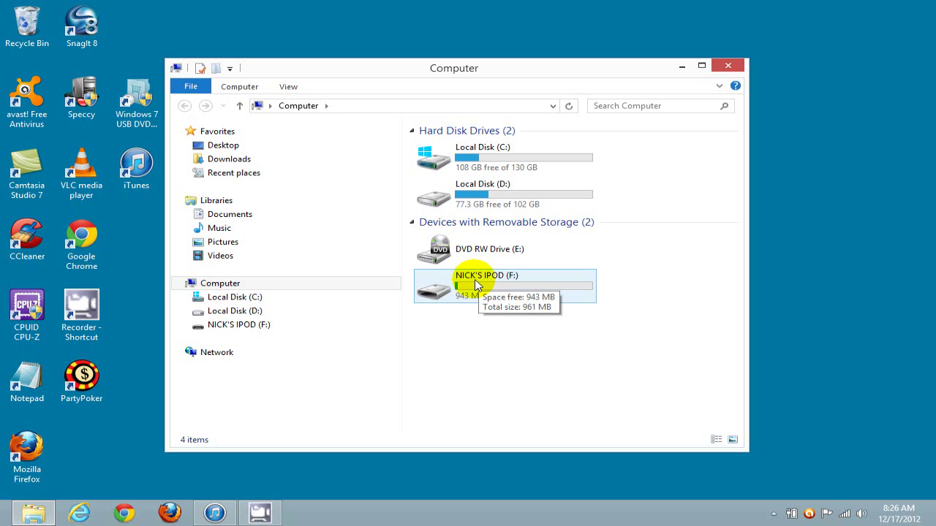
double_click(474, 280)
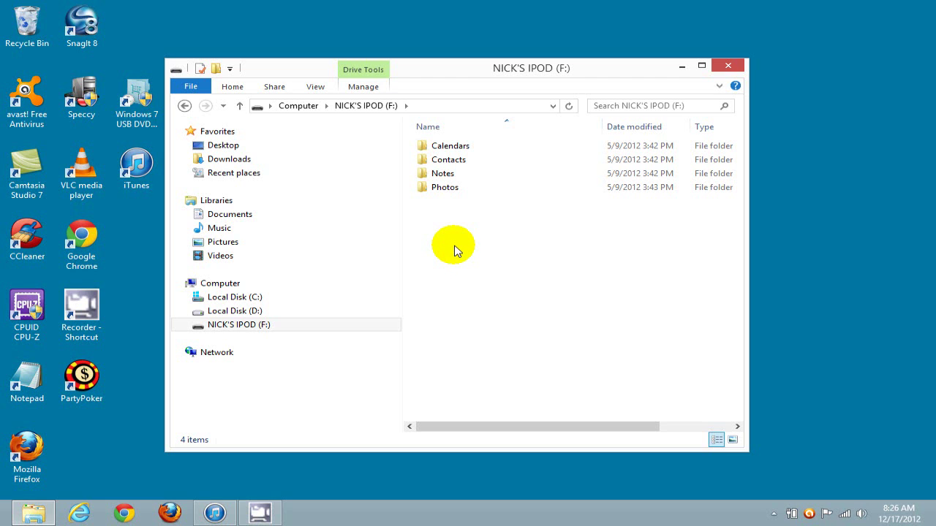
Step: Set the advanced folder options to Show hidden files, folders, and drives, and apply the change
left_click(316, 90)
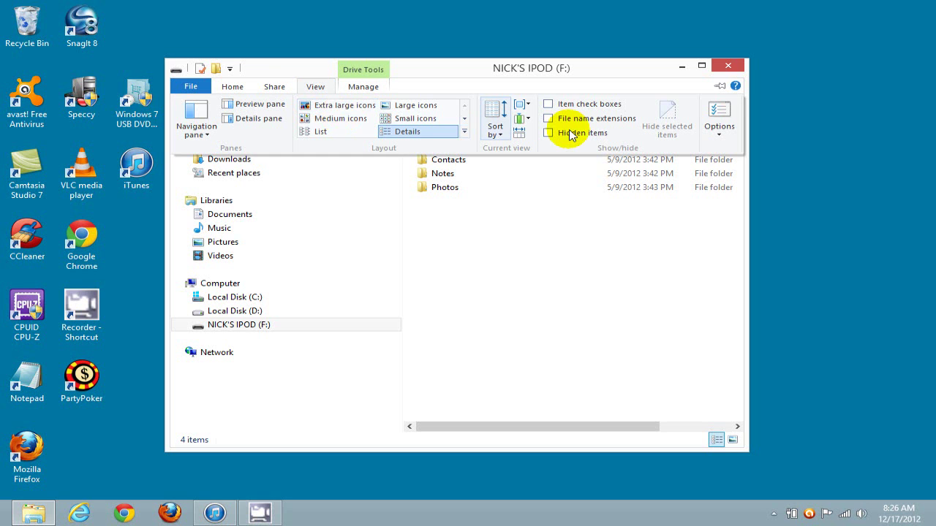
left_click(725, 117)
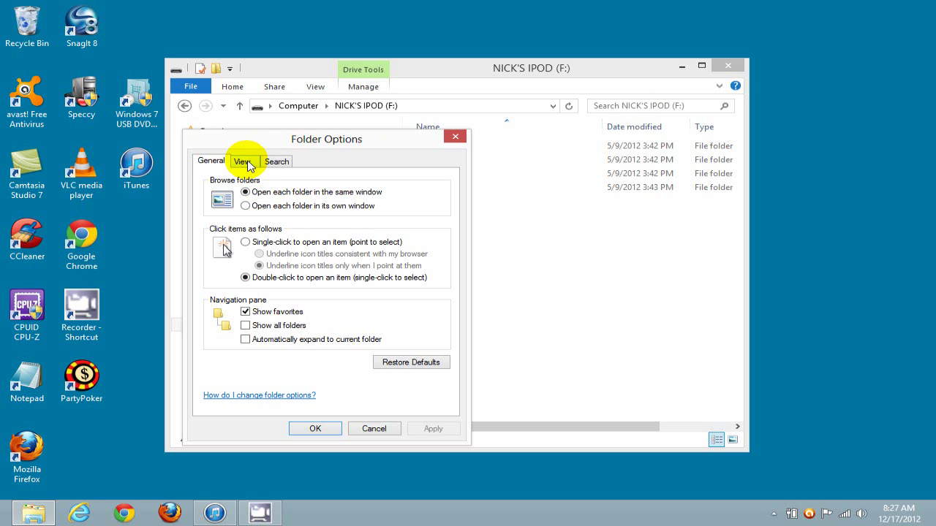
left_click(247, 164)
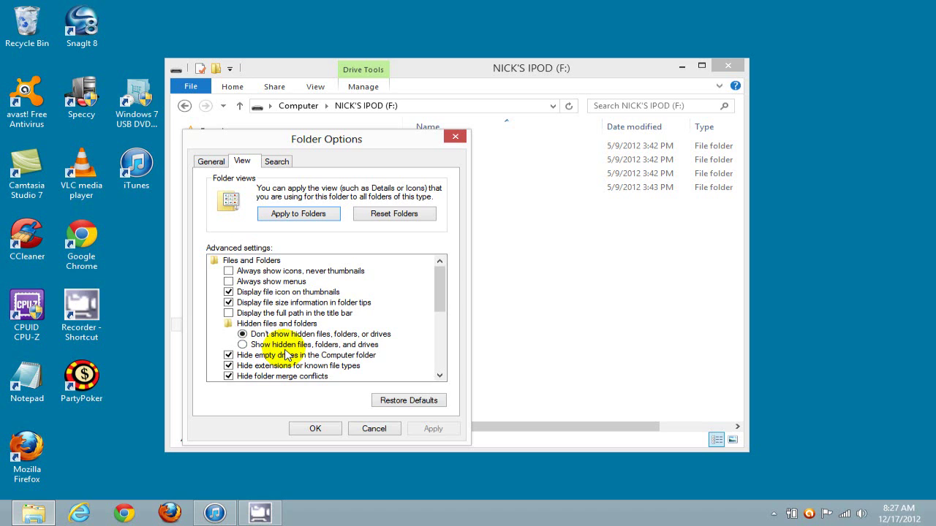
left_click(242, 345)
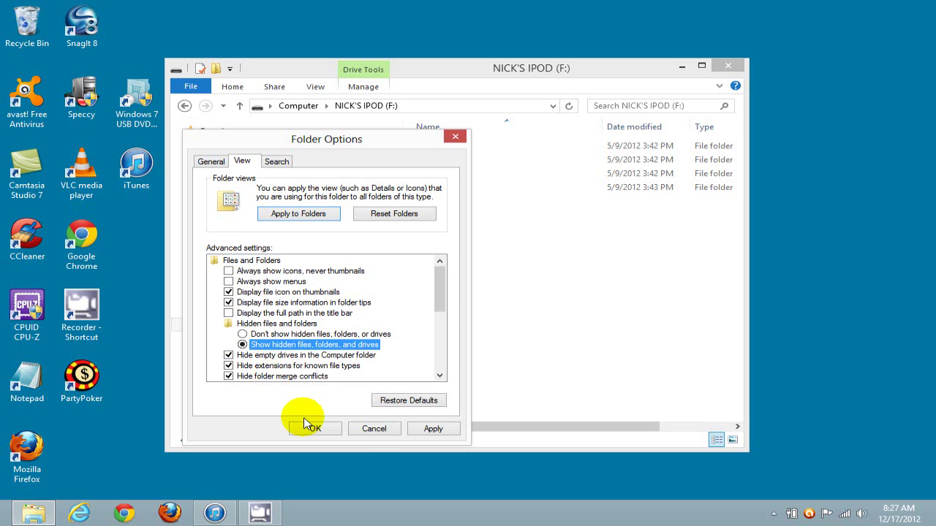
left_click(439, 433)
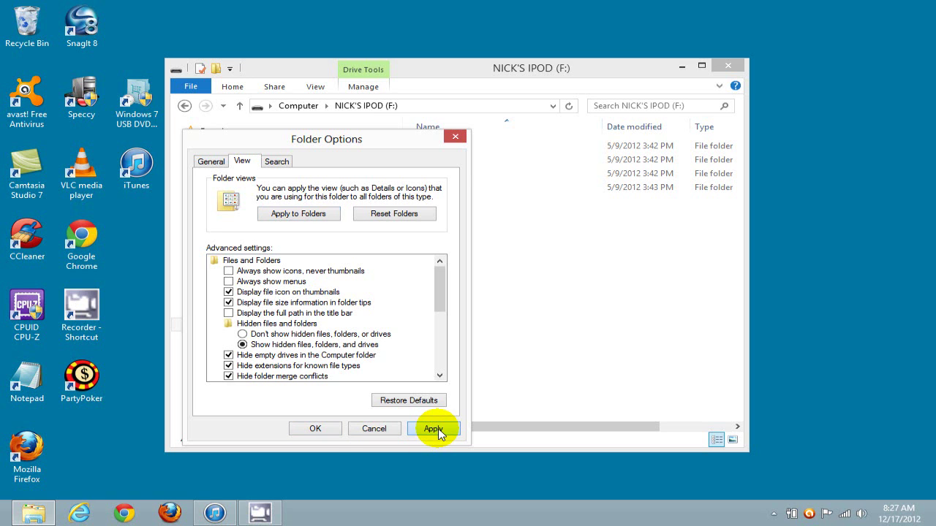
left_click(314, 430)
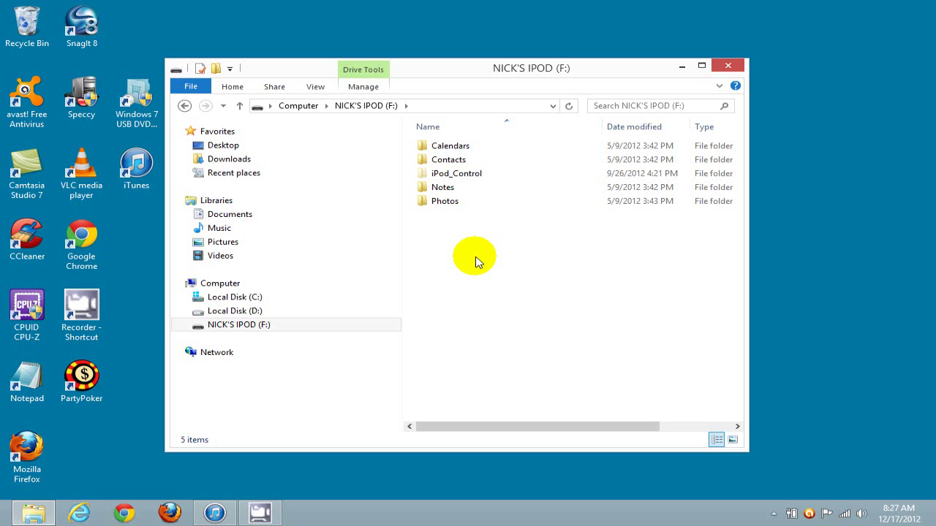
Step: Open the Music folder inside iPod_Control, look at the songs in F00 and return to the Music folder
left_click(463, 179)
double_click(464, 179)
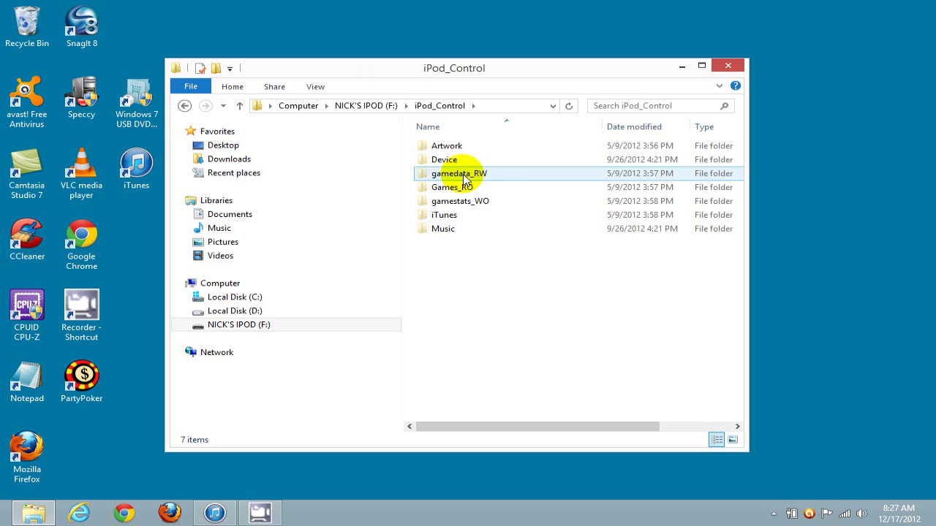
double_click(443, 229)
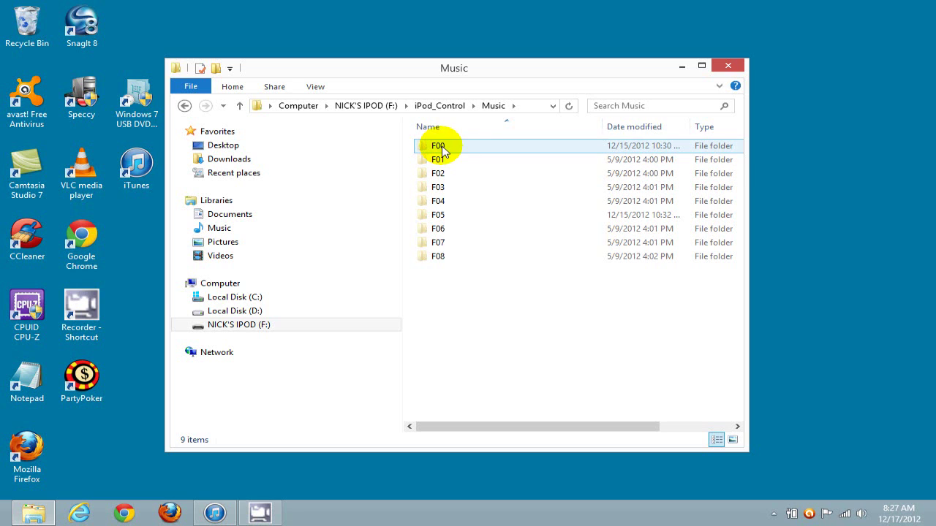
mouse_move(448, 261)
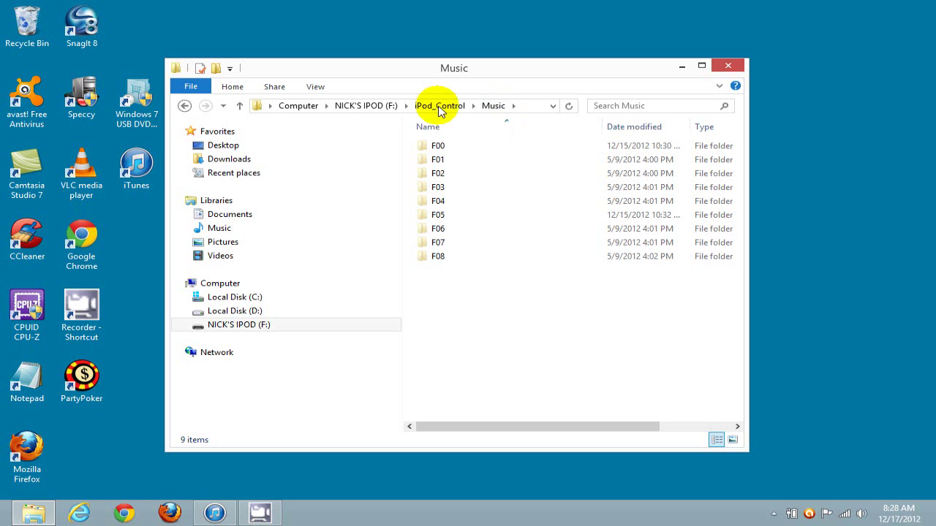
double_click(453, 149)
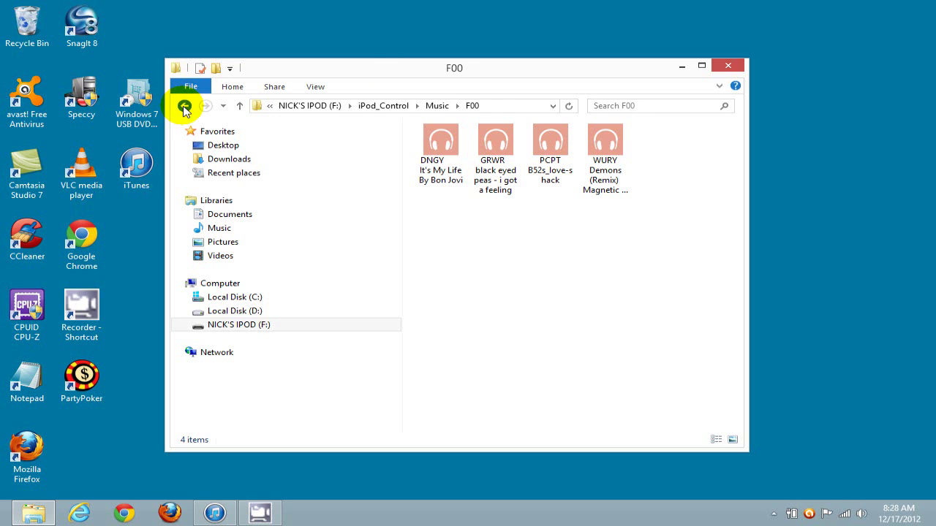
left_click(185, 106)
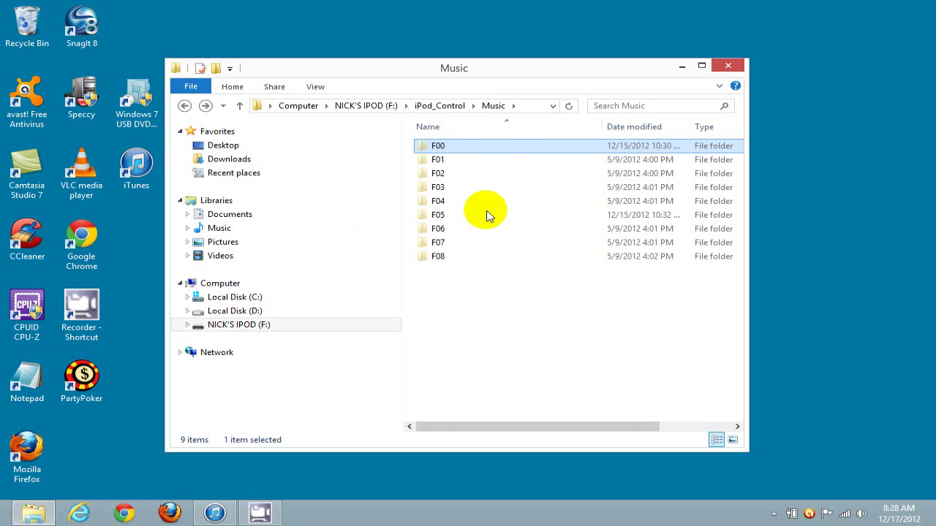
Step: Copy the F00 folder from the iPod's Music folder and close the folder window
right_click(496, 150)
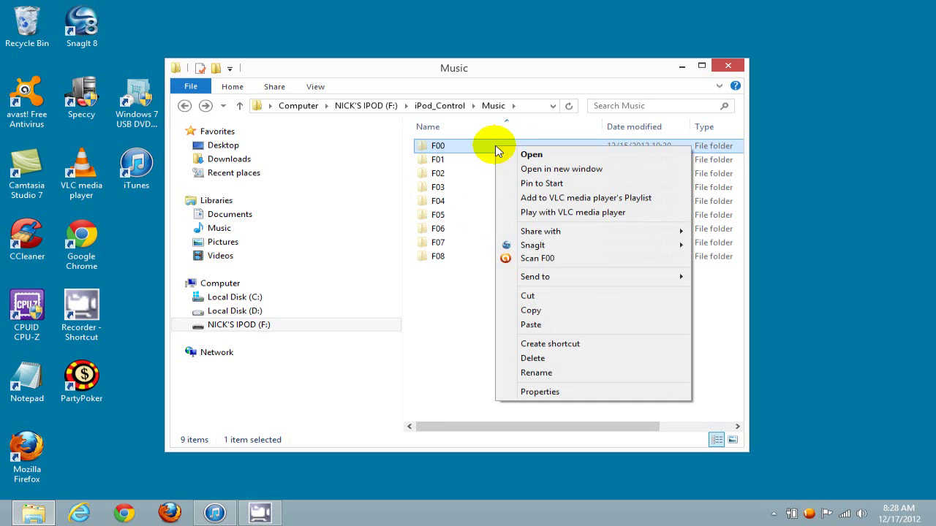
left_click(532, 311)
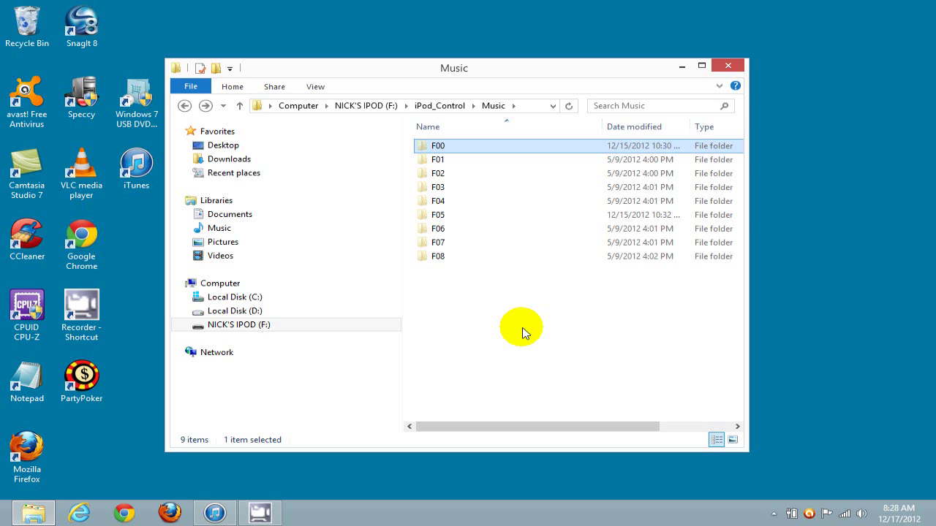
left_click(728, 67)
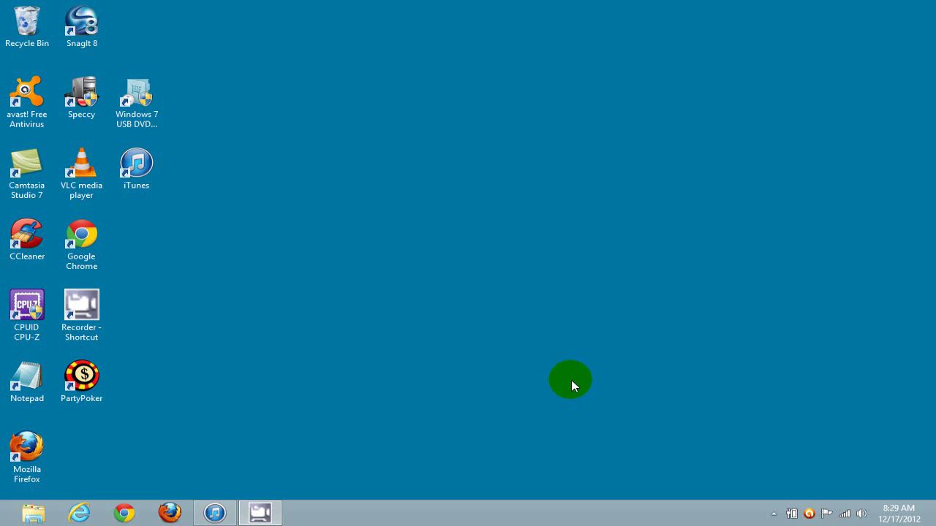
Step: Open iTunes from its tile on the Start screen
mouse_move(2, 523)
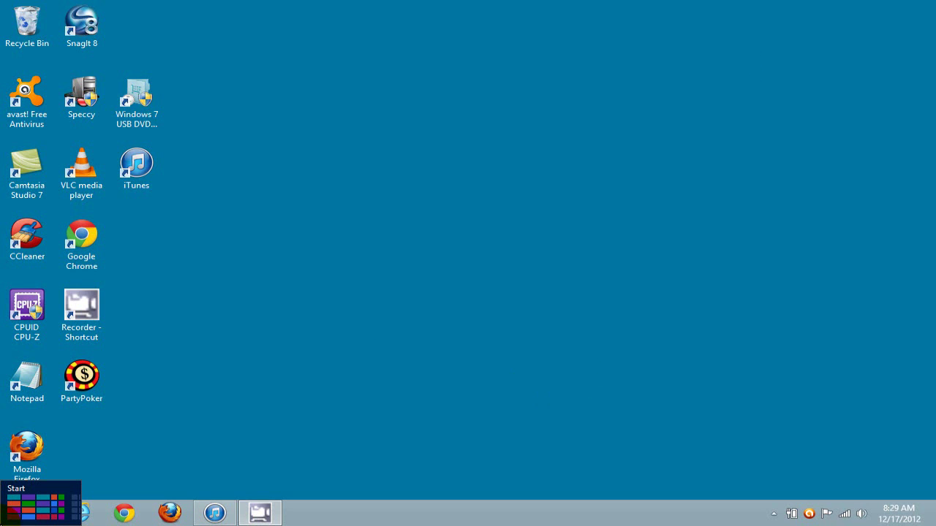
left_click(3, 523)
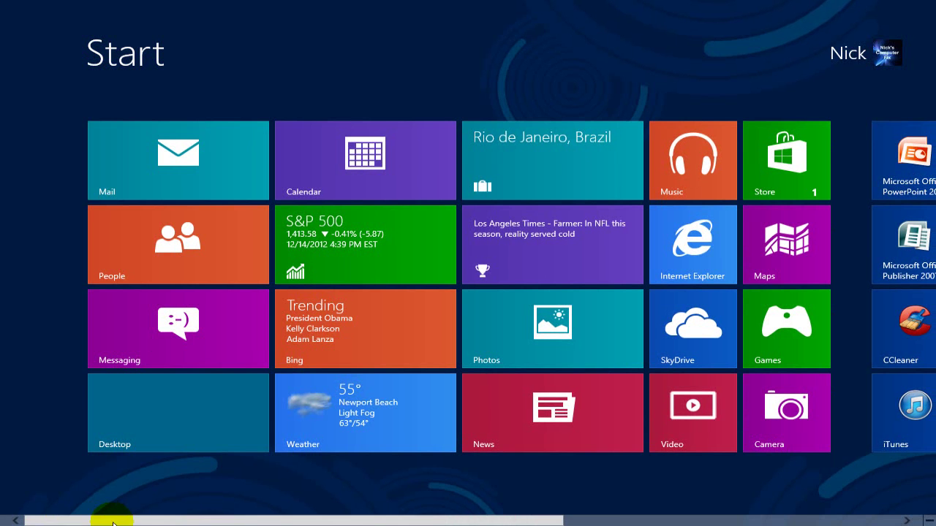
scroll(251, 512, "down", 5)
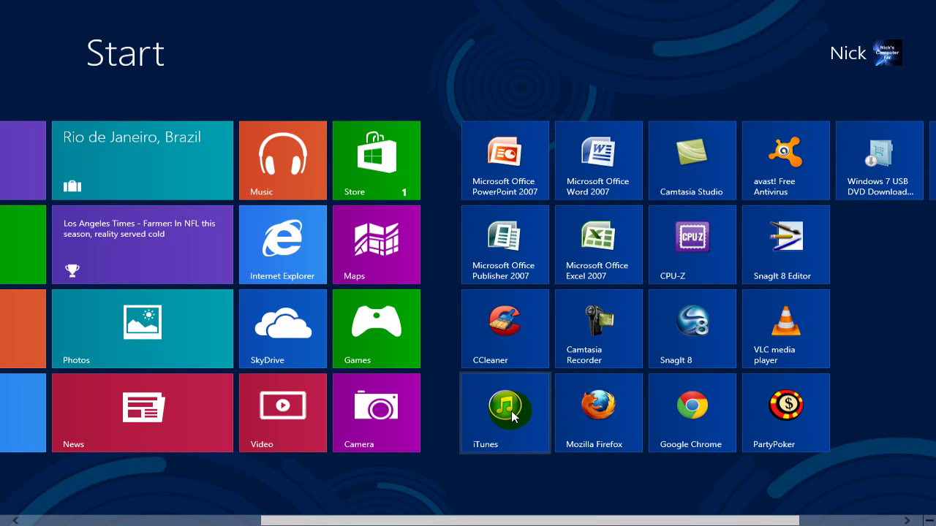
left_click(511, 415)
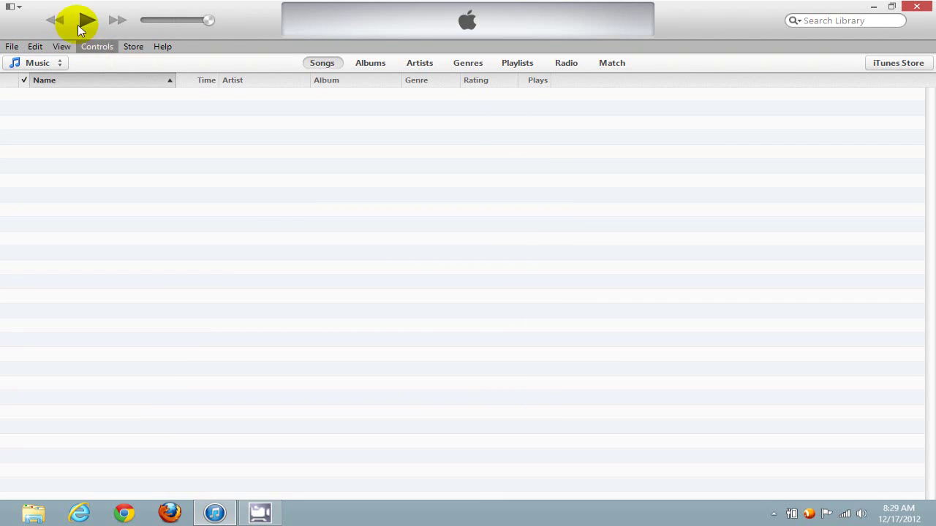
Step: Hide the iTunes menu bar and show it again
left_click(19, 9)
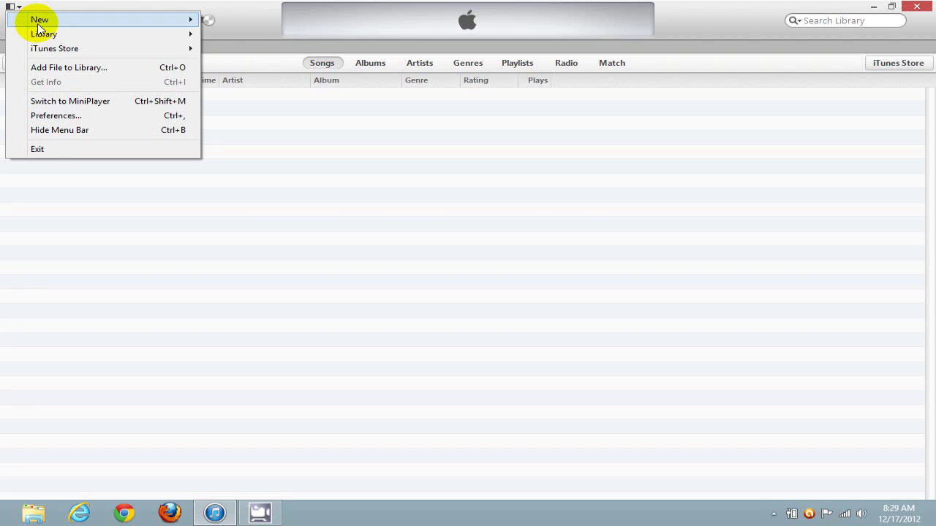
left_click(55, 132)
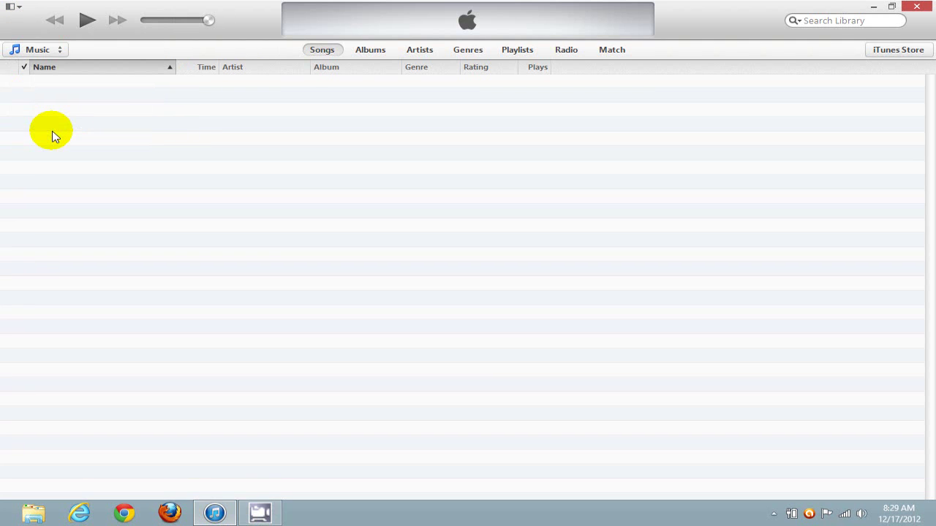
left_click(12, 7)
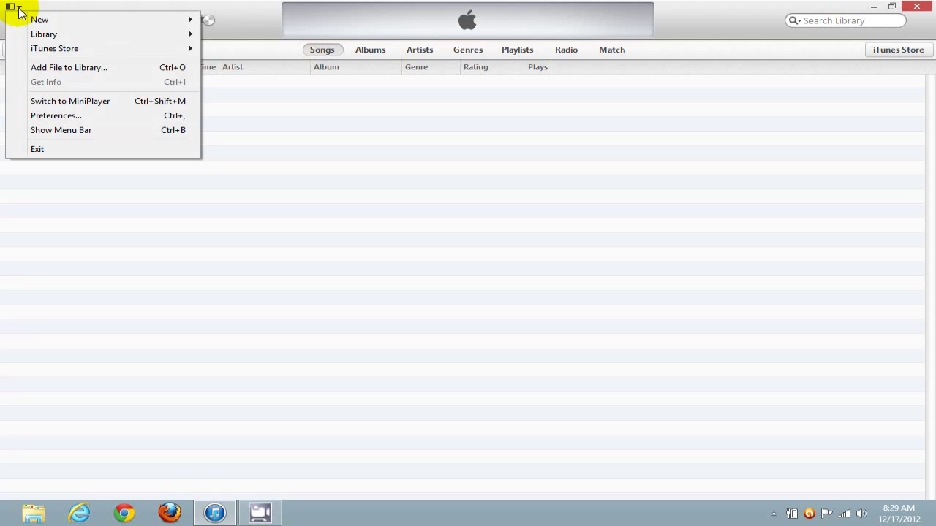
left_click(47, 132)
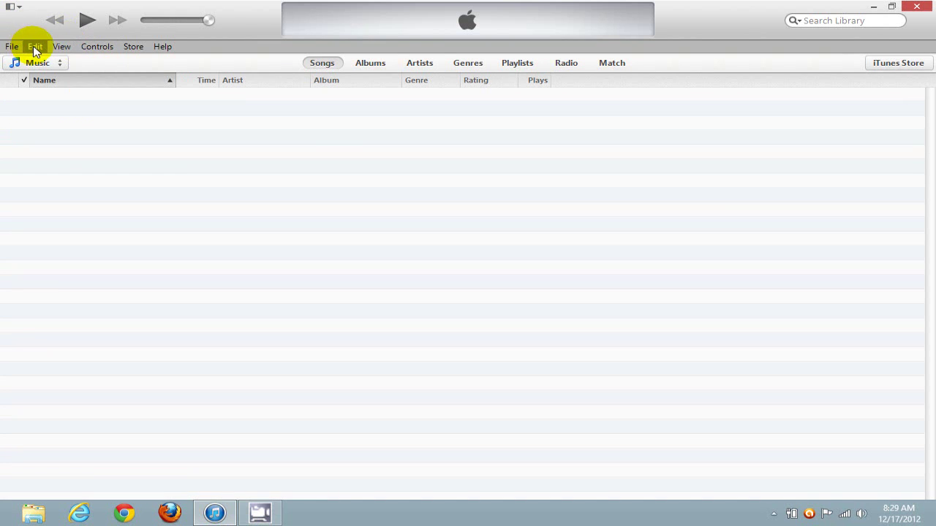
Step: Accept the advanced preferences with Keep iTunes Media folder organized and Copy files to iTunes Media folder when adding to library enabled
left_click(35, 48)
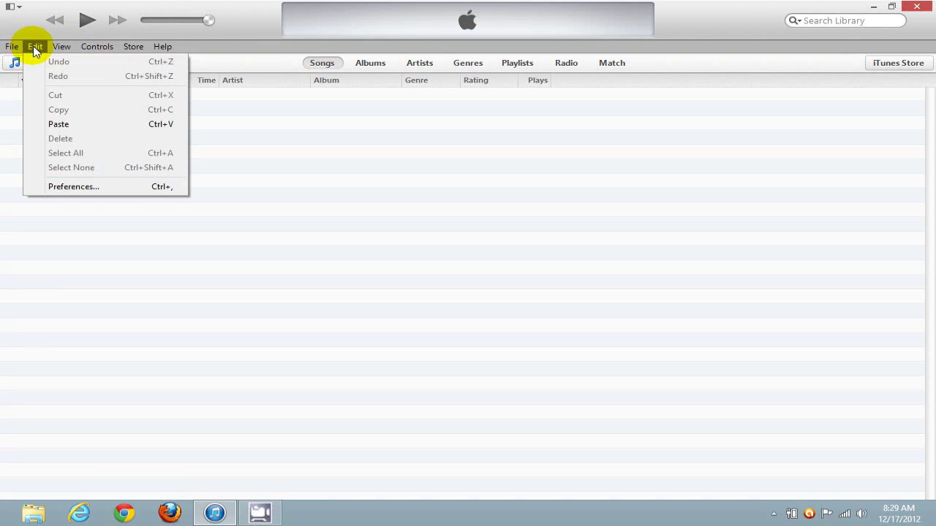
left_click(63, 189)
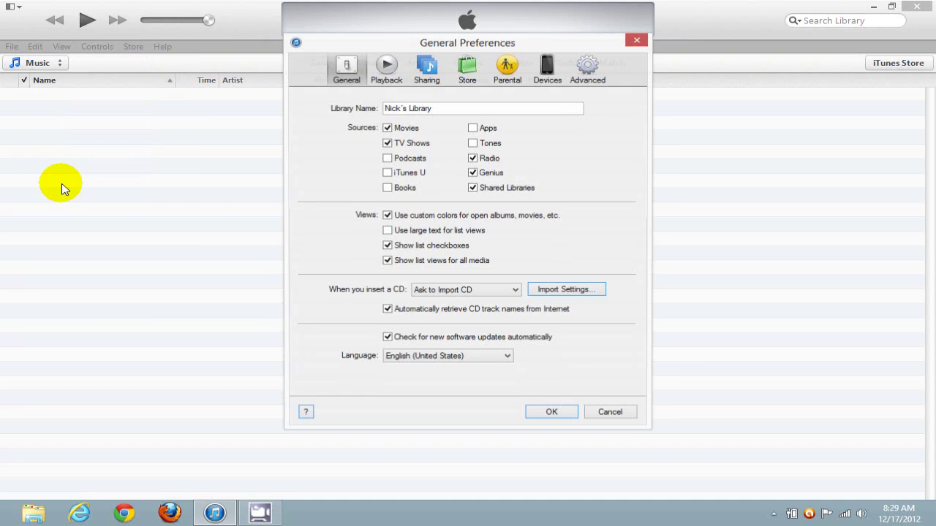
left_click(594, 64)
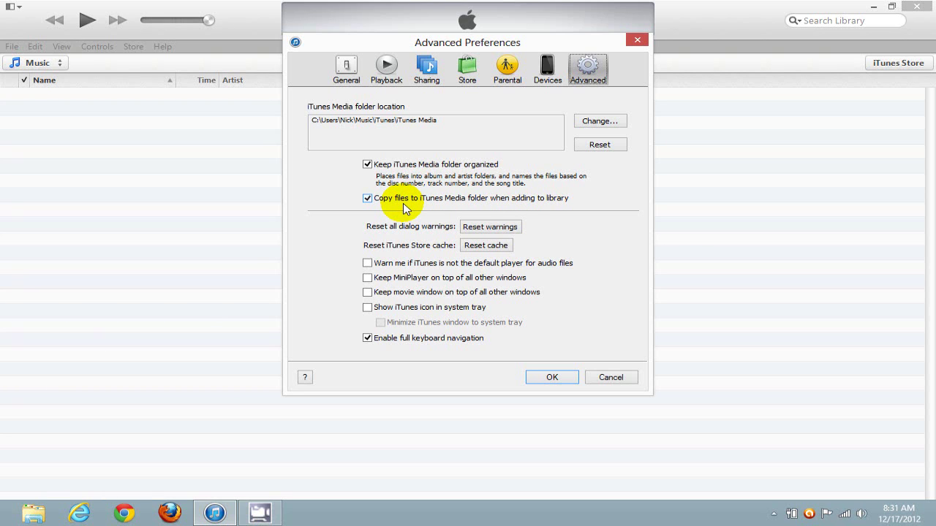
left_click(534, 380)
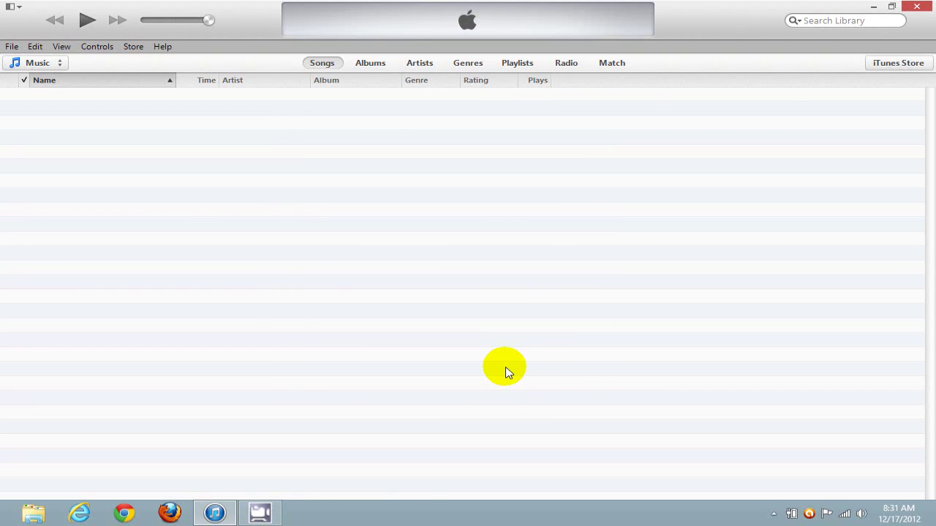
Step: Minimize iTunes and open a new File Explorer window
left_click(873, 7)
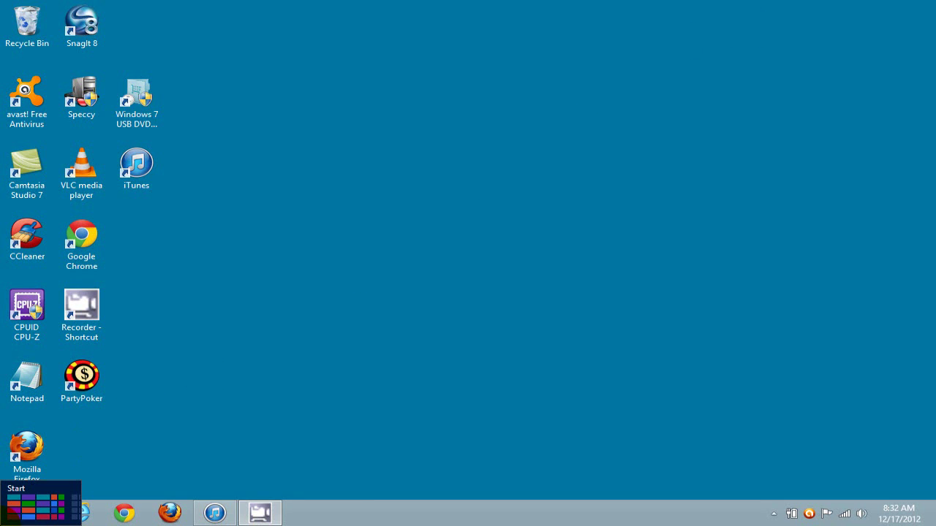
right_click(3, 521)
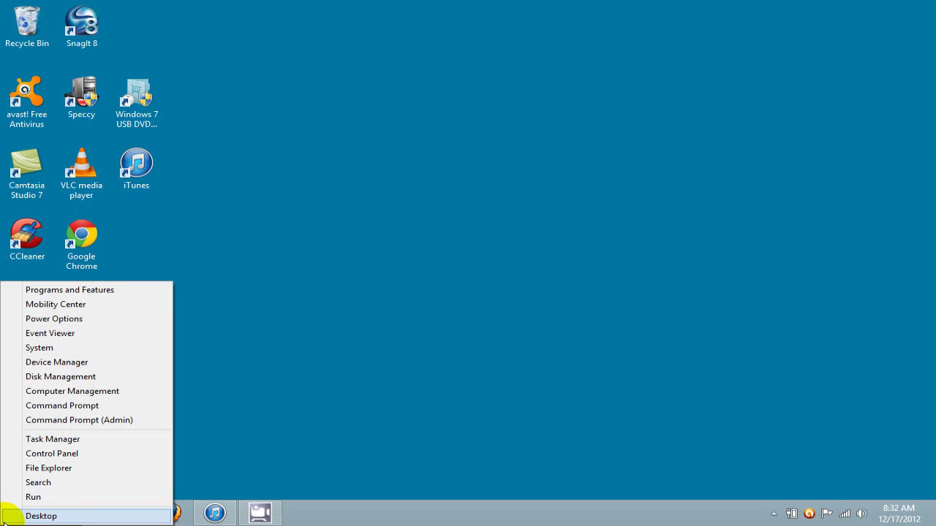
left_click(63, 468)
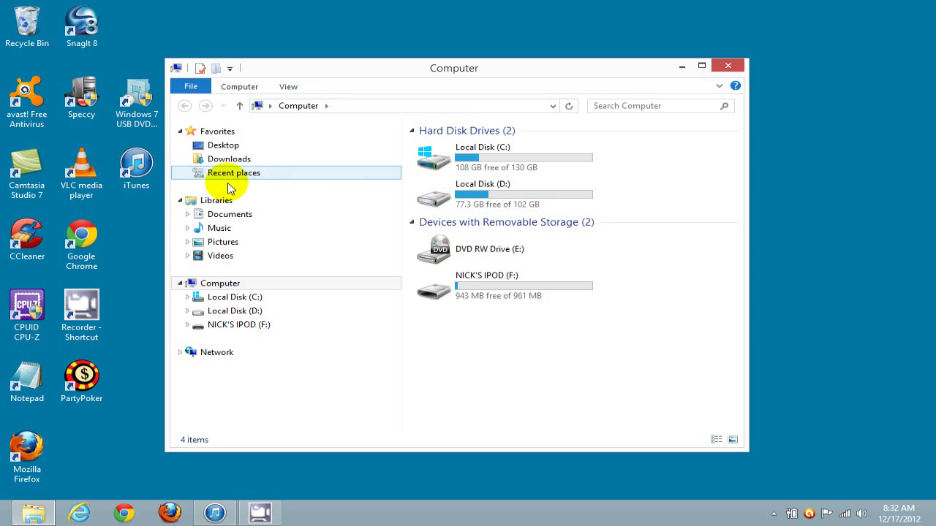
Step: Paste the copied F00 music folder into the Music library's My Music > iTunes > iTunes Media folder
left_click(187, 228)
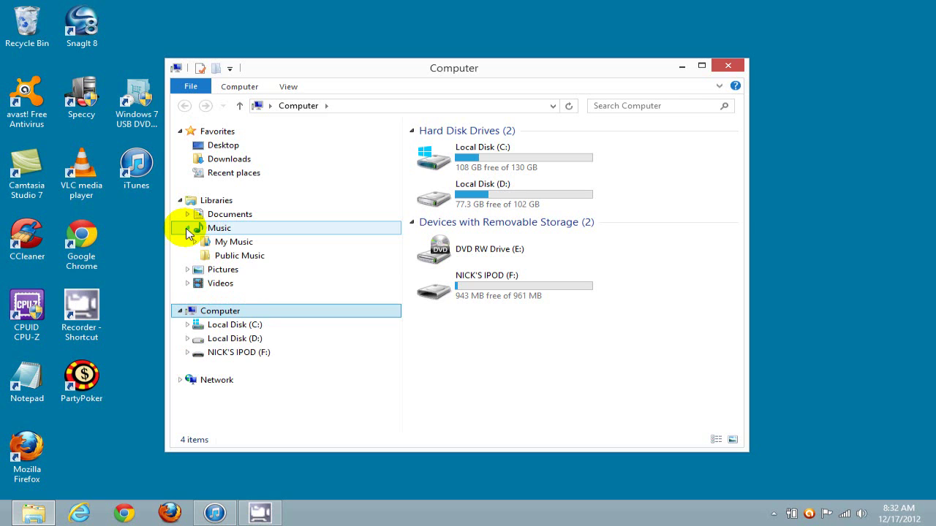
left_click(200, 242)
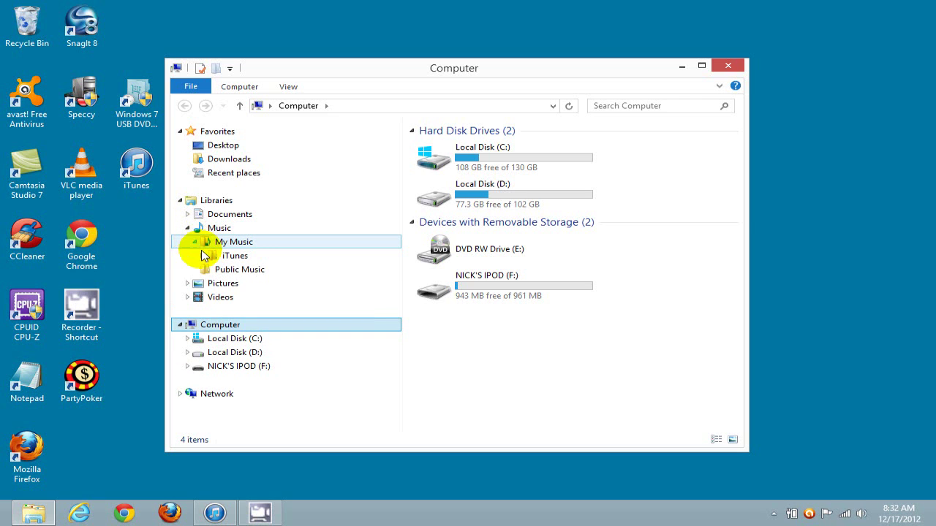
left_click(202, 256)
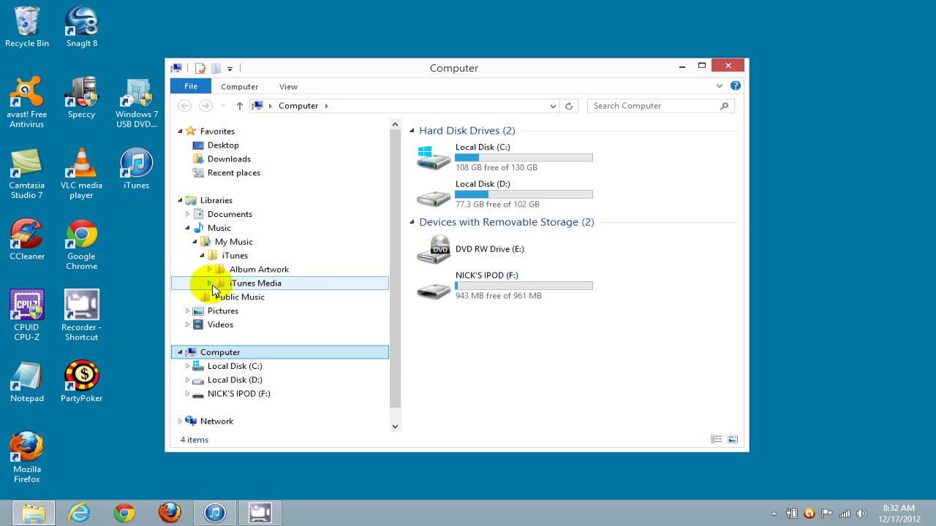
left_click(210, 284)
left_click(236, 284)
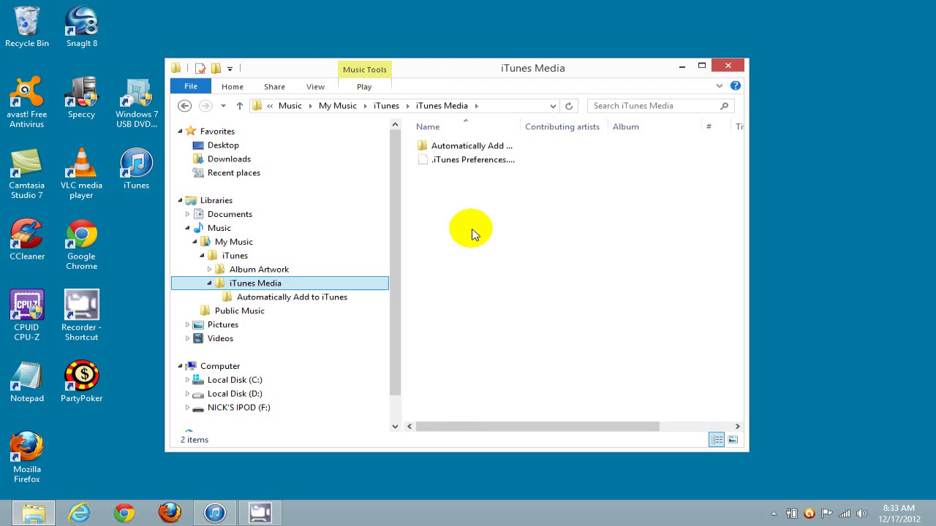
right_click(472, 234)
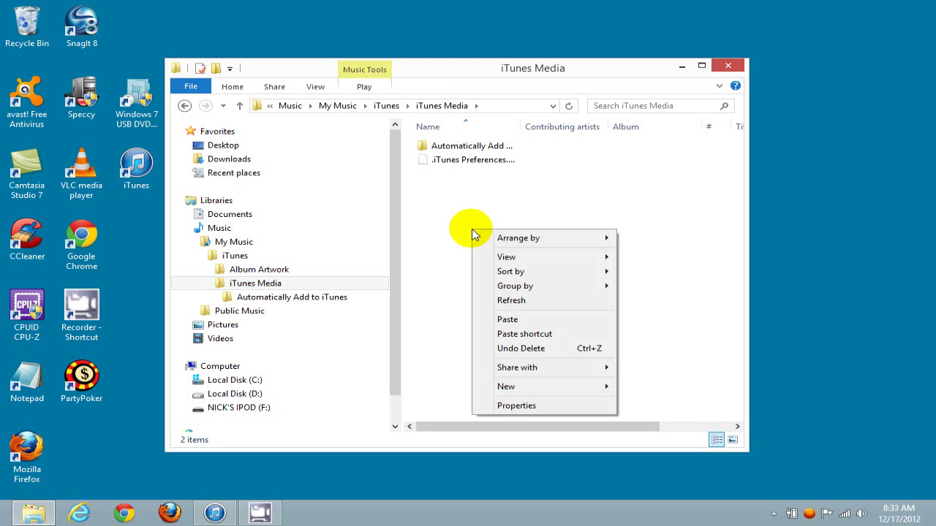
left_click(506, 321)
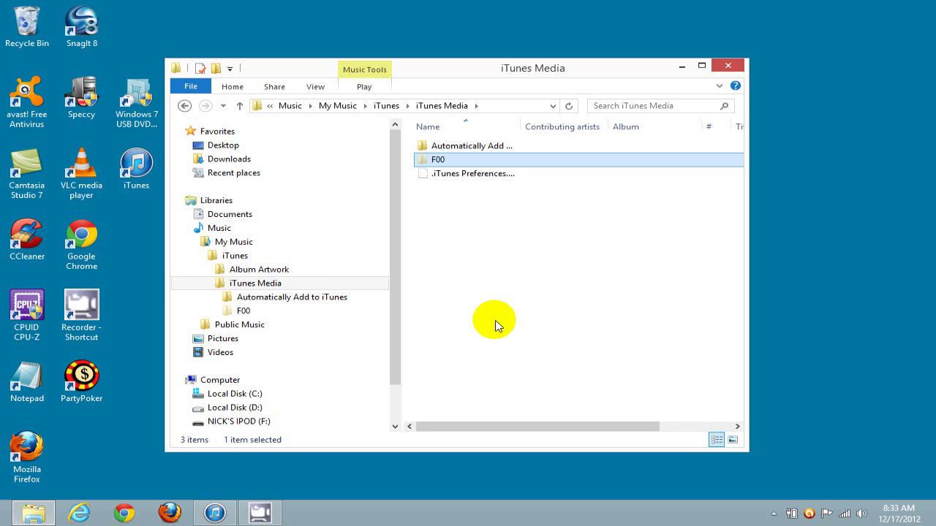
Step: Remove the Hidden attribute from the pasted F00 folder, apply the change and close the File Explorer window
right_click(462, 160)
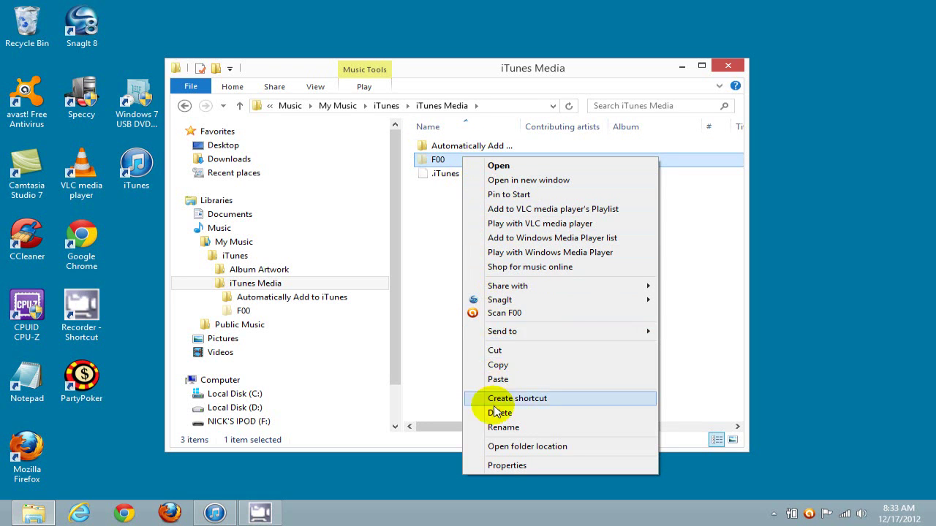
left_click(506, 465)
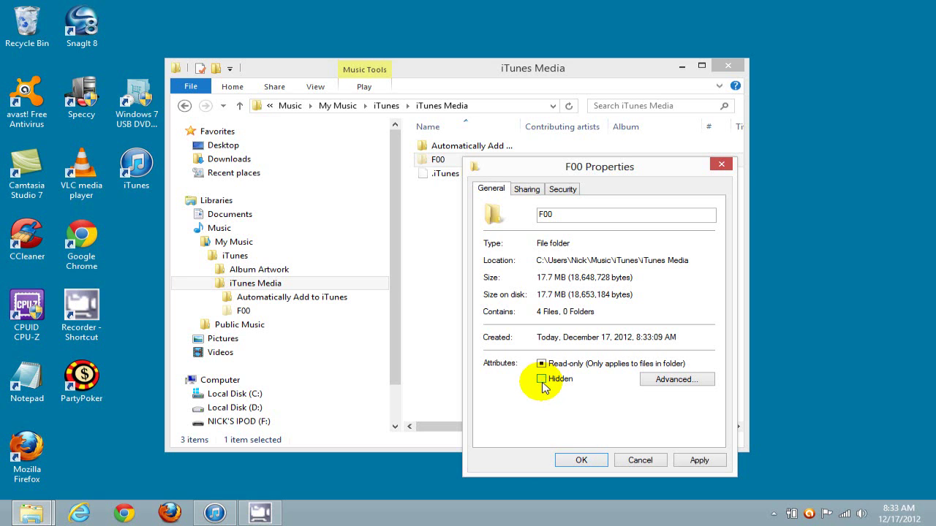
left_click(699, 460)
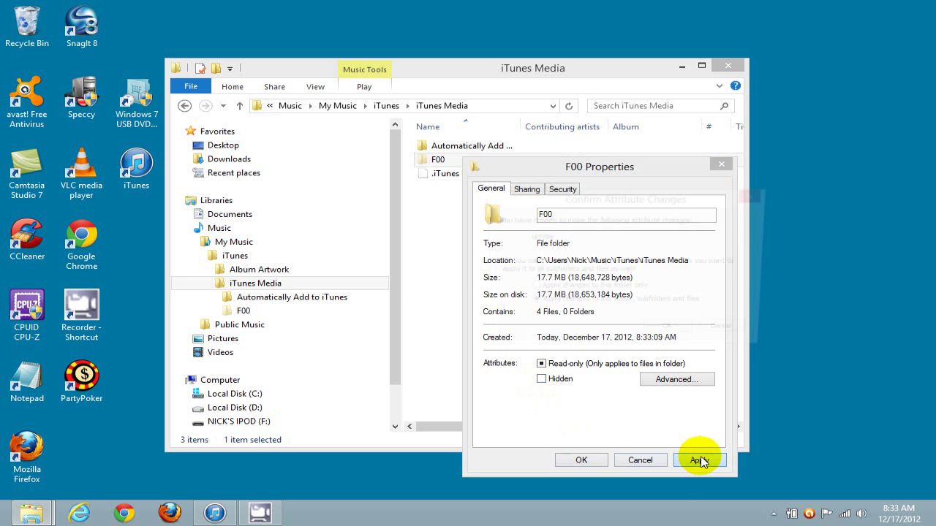
left_click(671, 334)
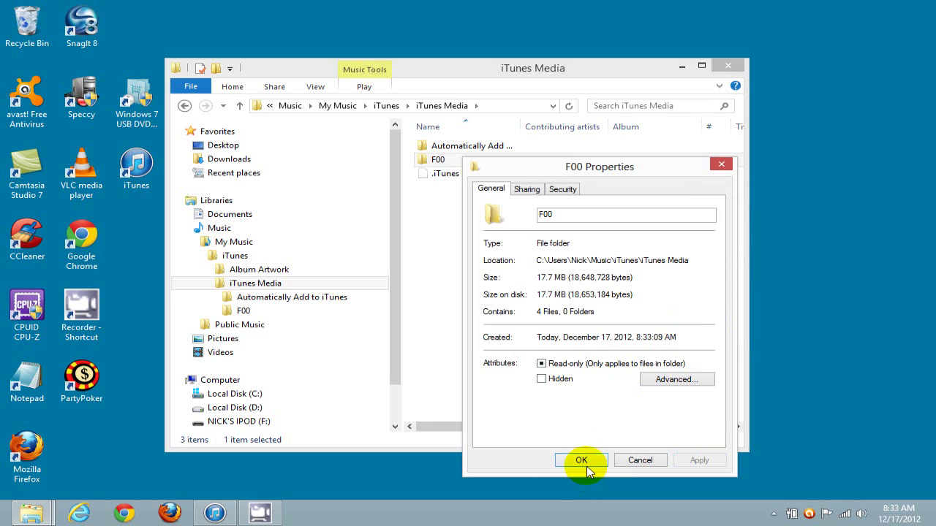
left_click(588, 466)
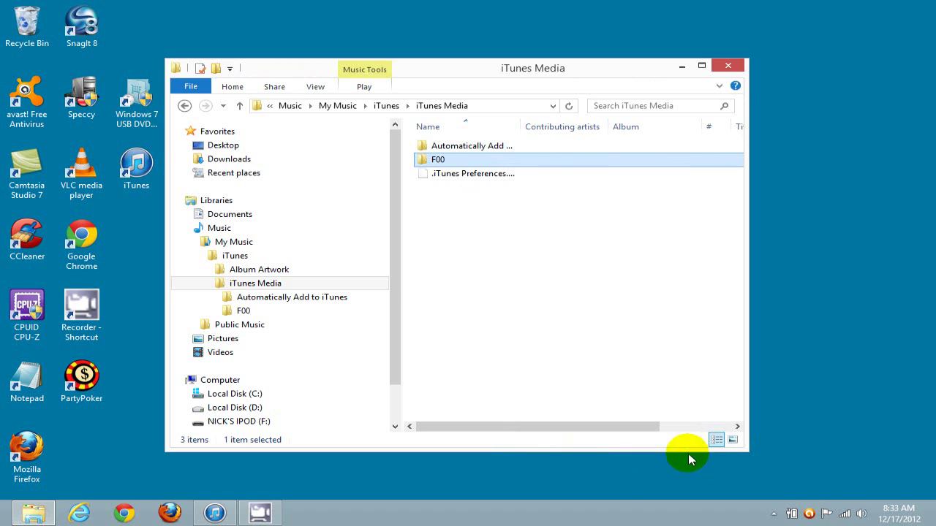
left_click(733, 64)
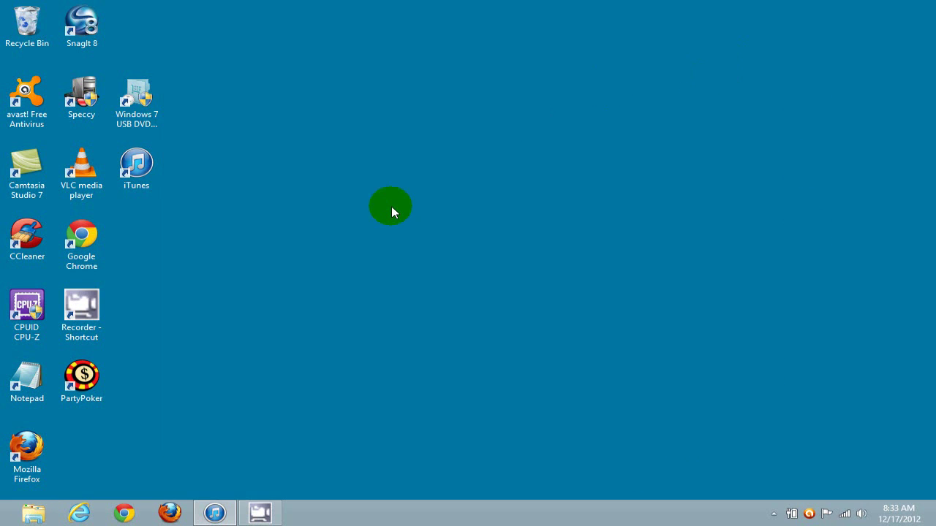
Step: Switch to iTunes and review the media folder options in the advanced preferences without changing them
left_click(213, 513)
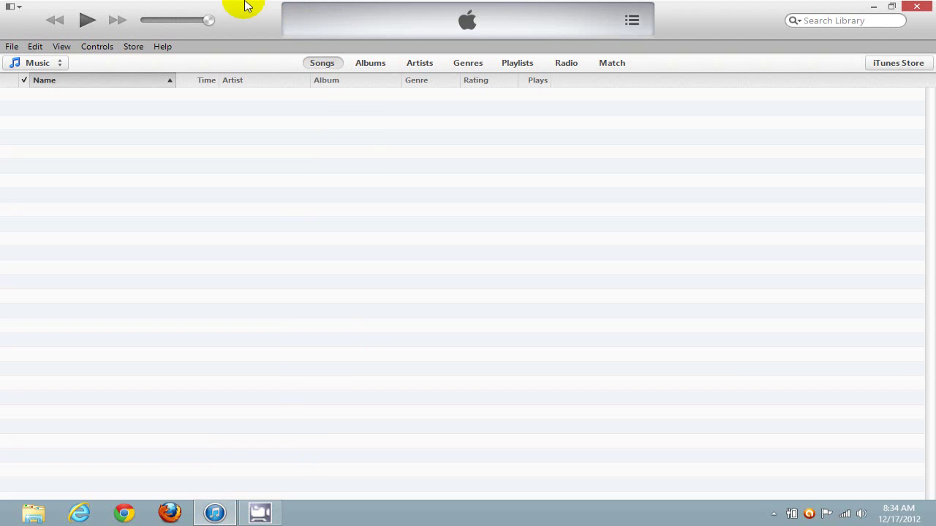
left_click(35, 47)
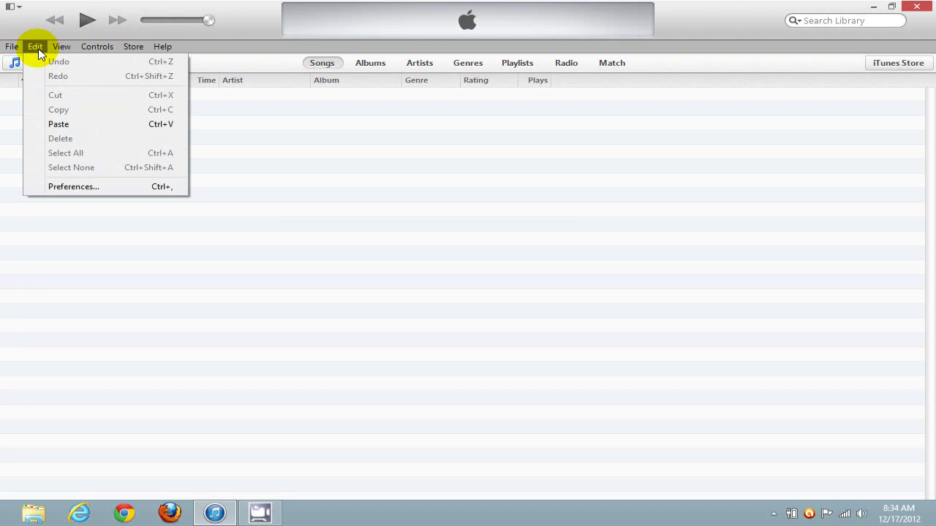
left_click(69, 186)
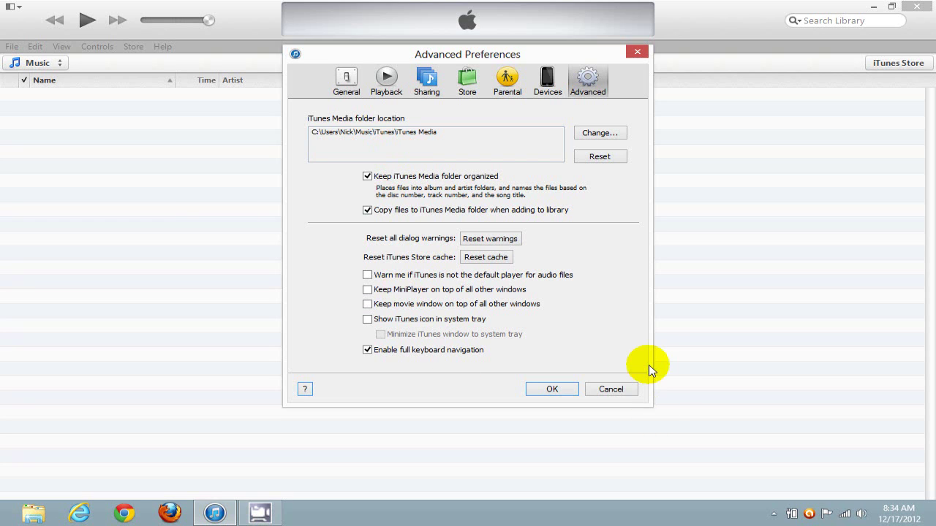
left_click(633, 391)
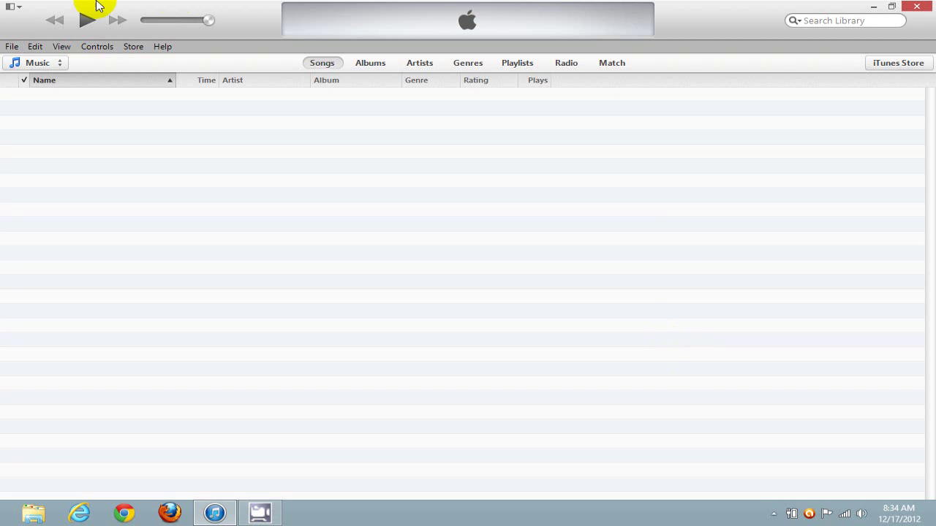
Step: Add the F00 folder from My Music > iTunes > iTunes Media to the iTunes library
left_click(11, 47)
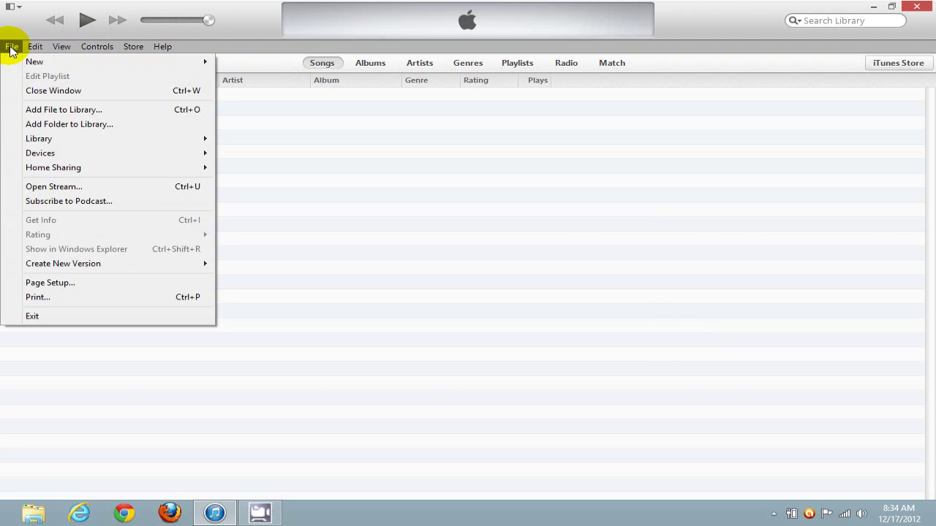
left_click(56, 126)
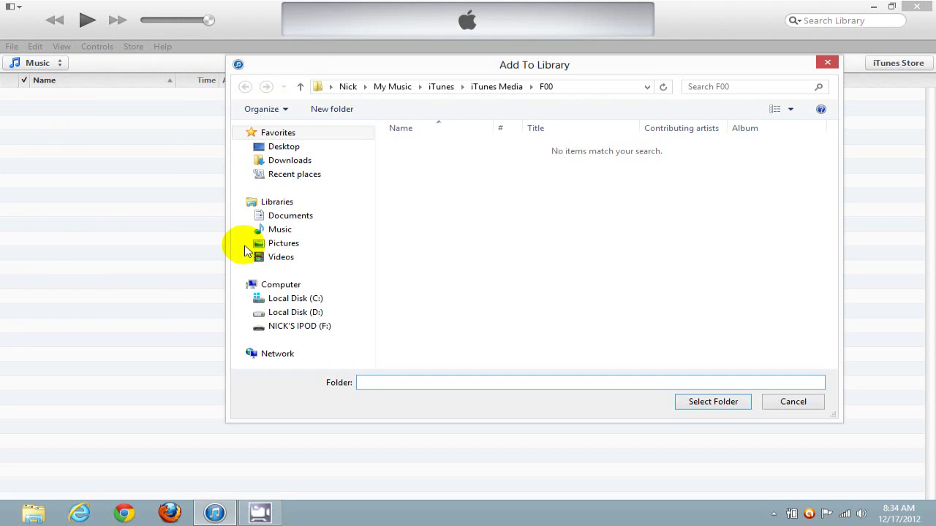
left_click(250, 230)
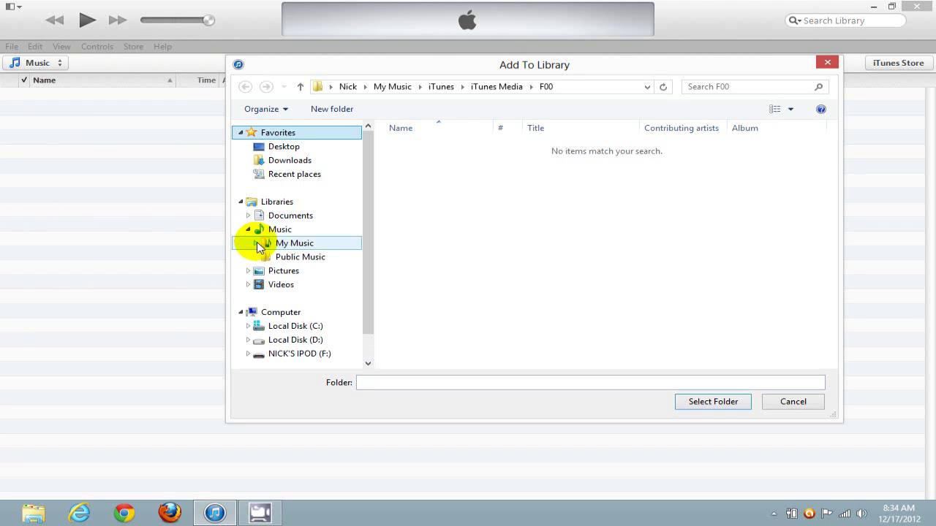
left_click(257, 244)
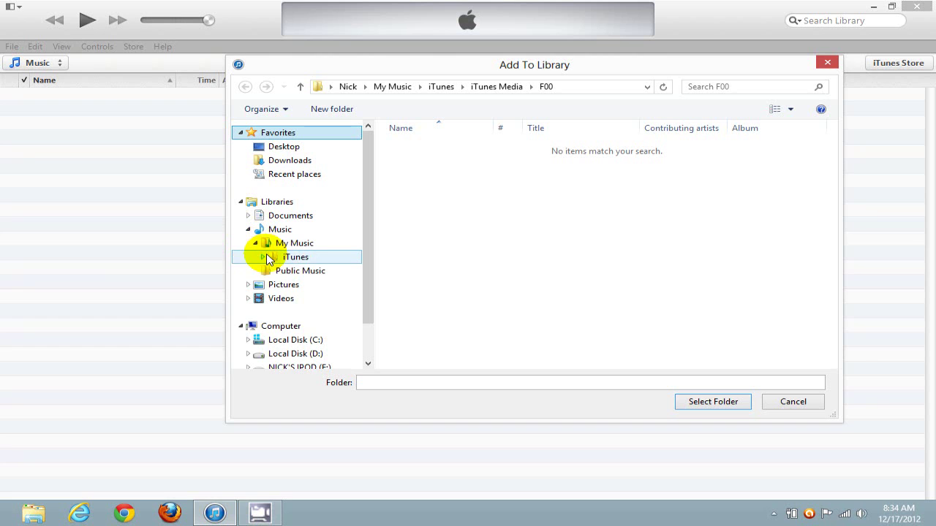
left_click(264, 257)
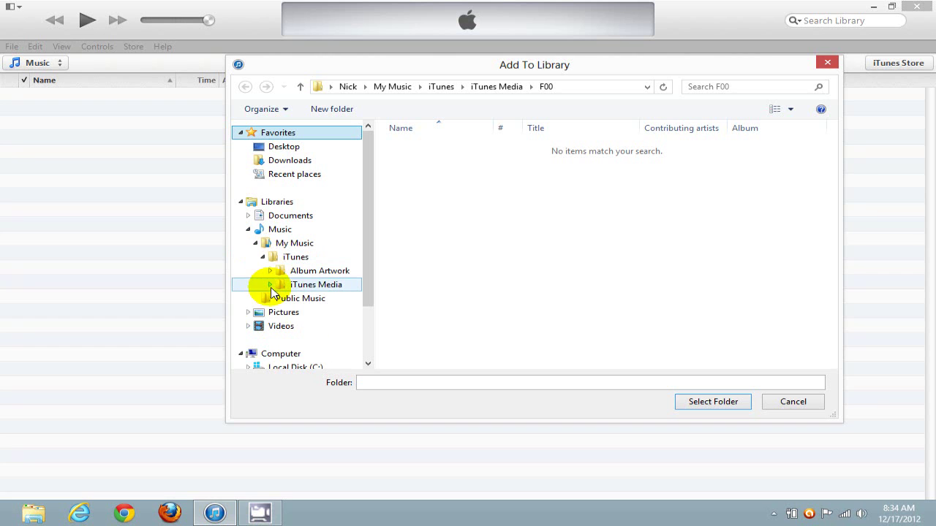
left_click(269, 285)
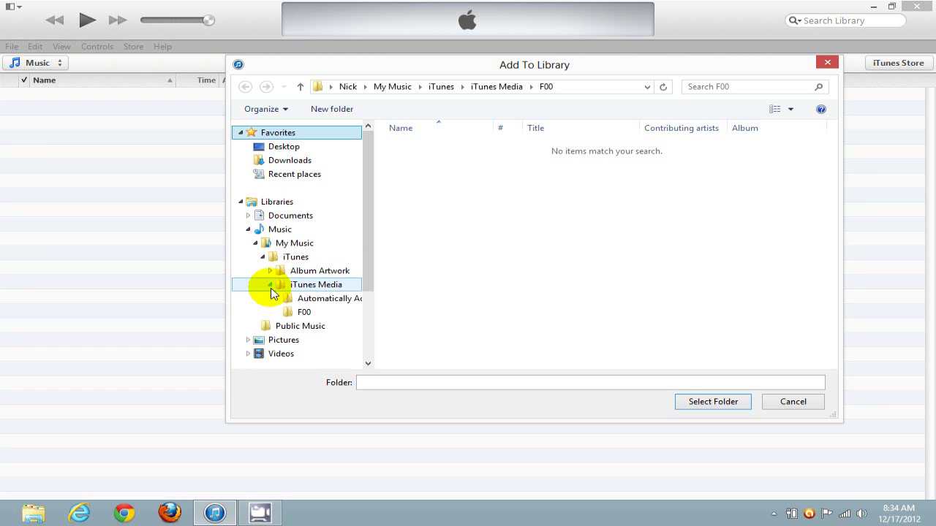
left_click(304, 313)
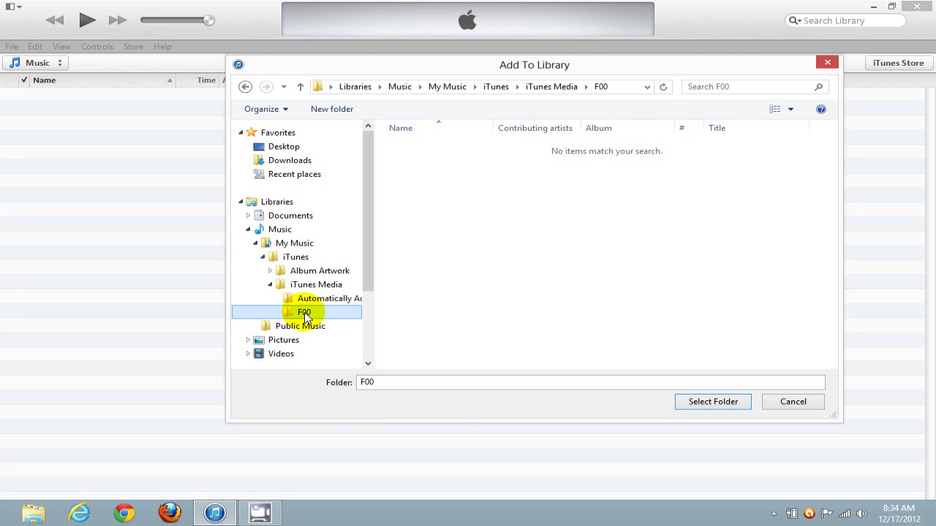
left_click(704, 408)
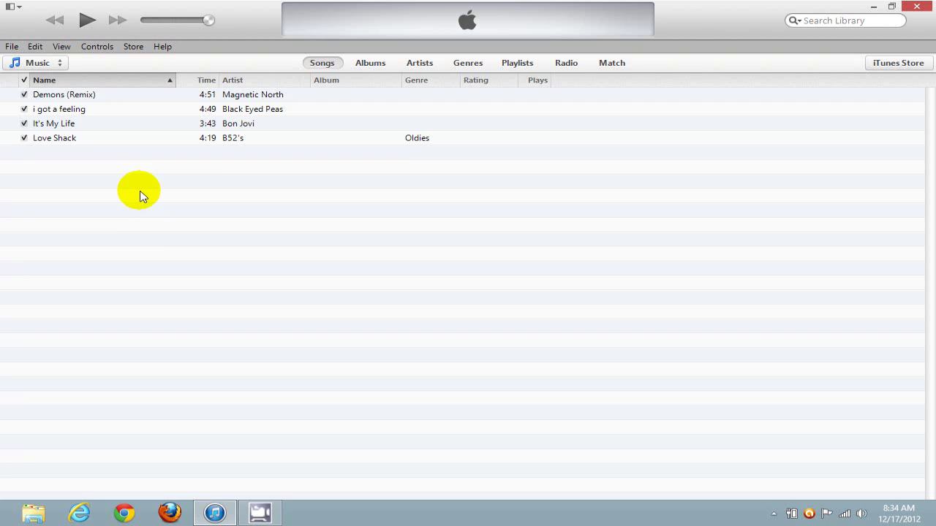
mouse_move(92, 96)
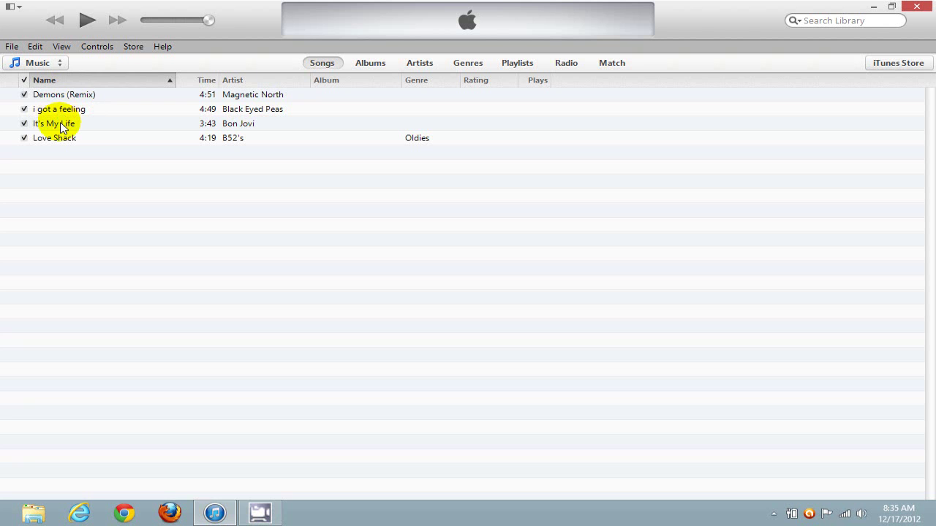
mouse_move(59, 143)
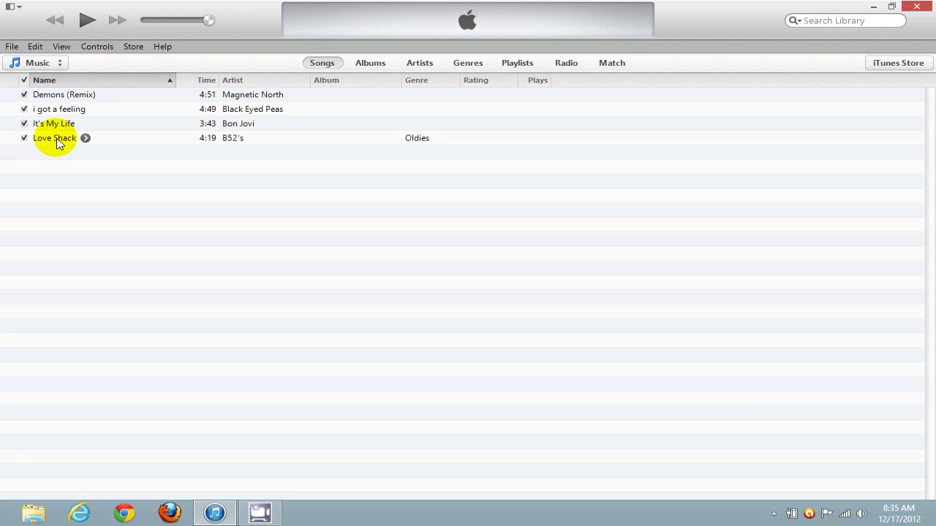